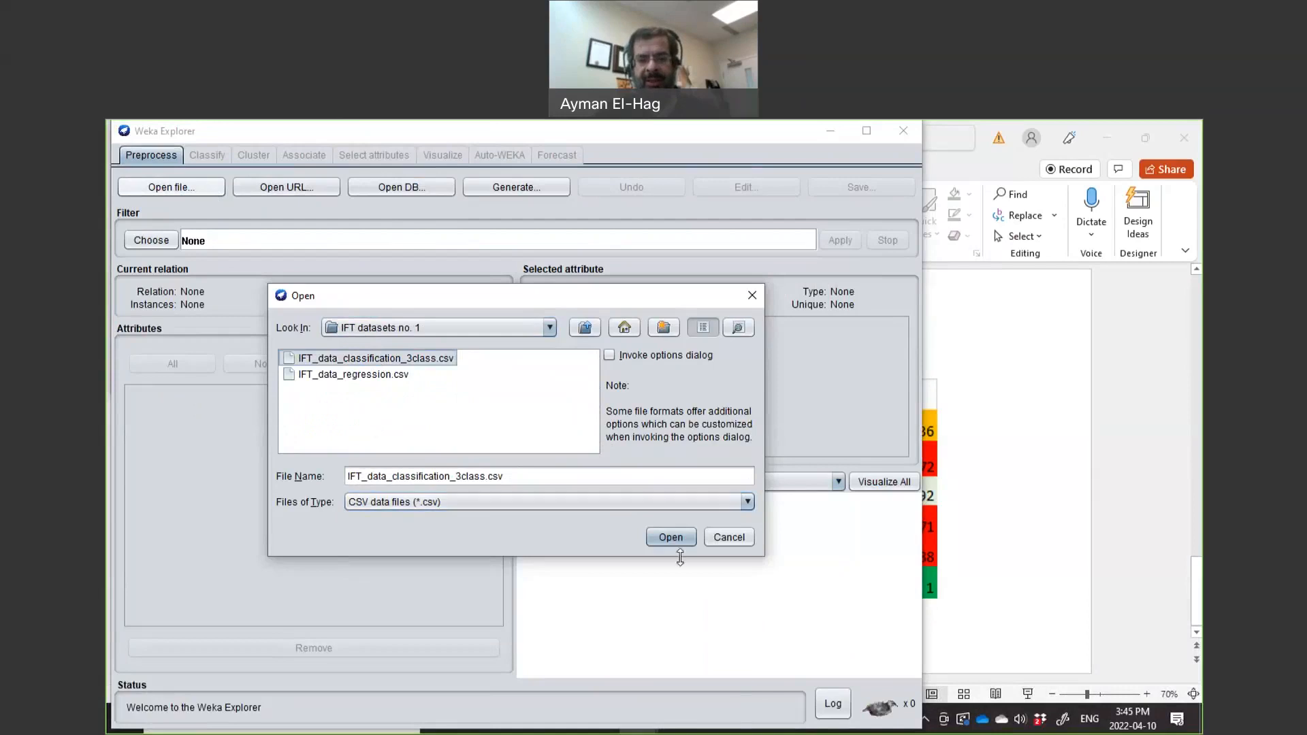
Load the dataset IFT_data_classification_3class.csv without applying any preprocessing filter
click(671, 538)
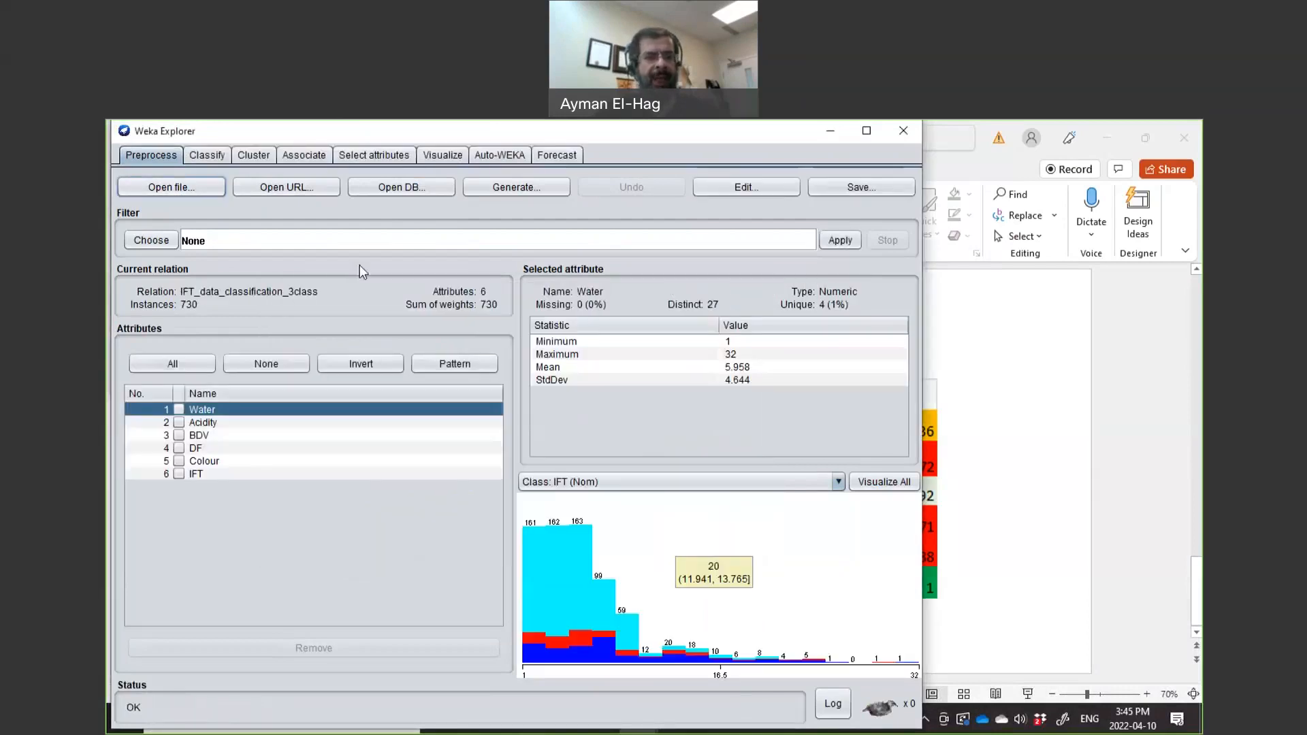
click(153, 240)
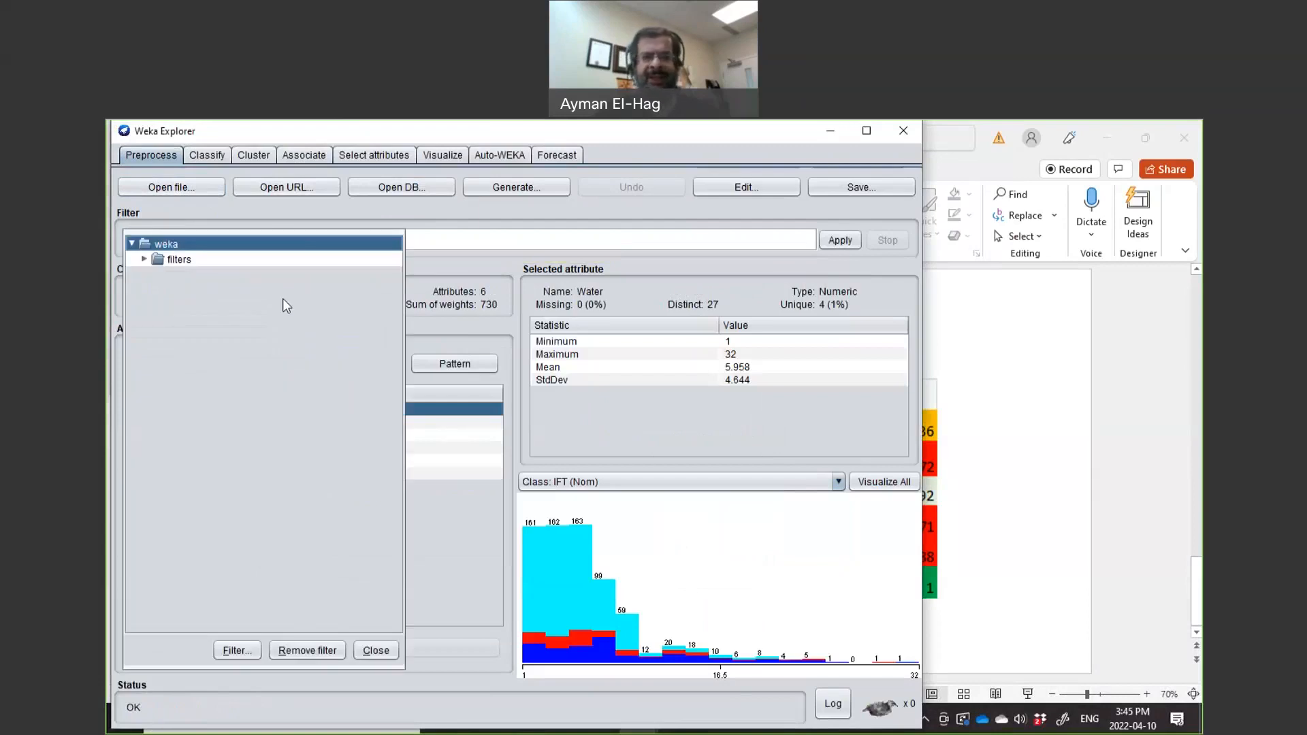
click(224, 216)
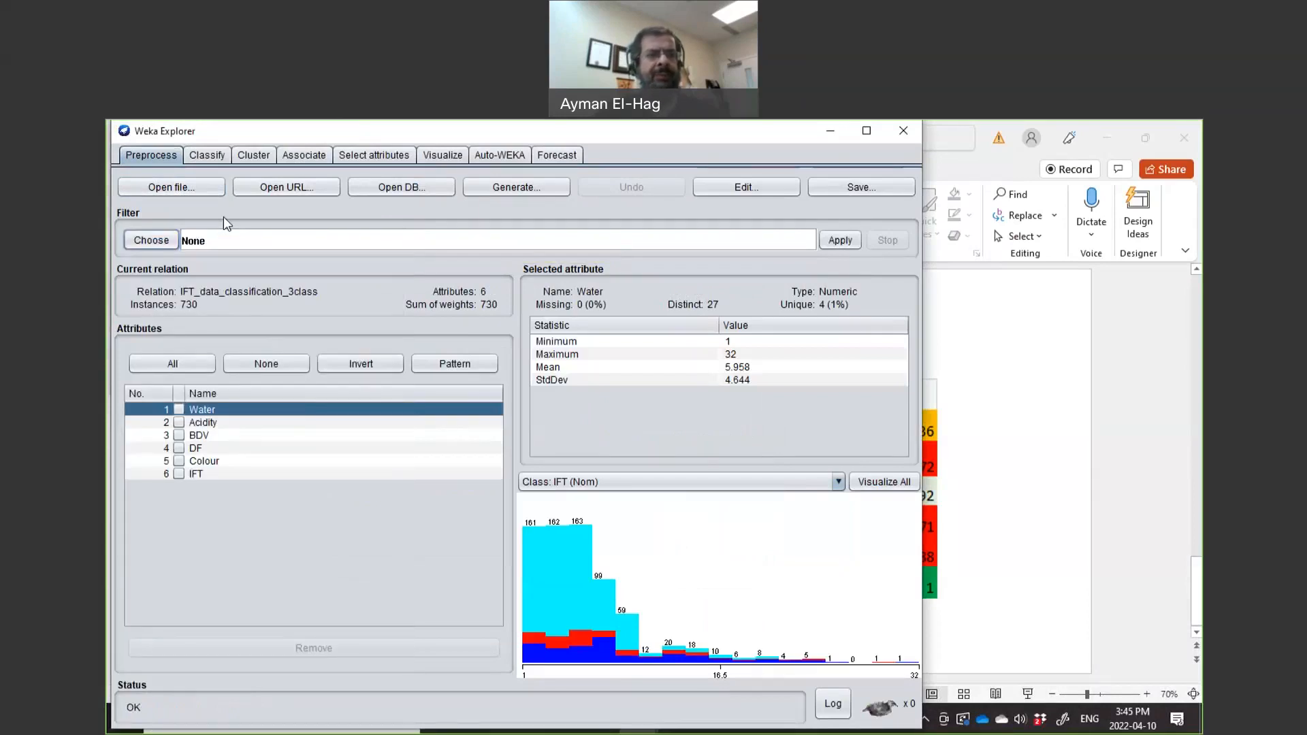
Select IBk from the lazy group as the classification algorithm
click(200, 158)
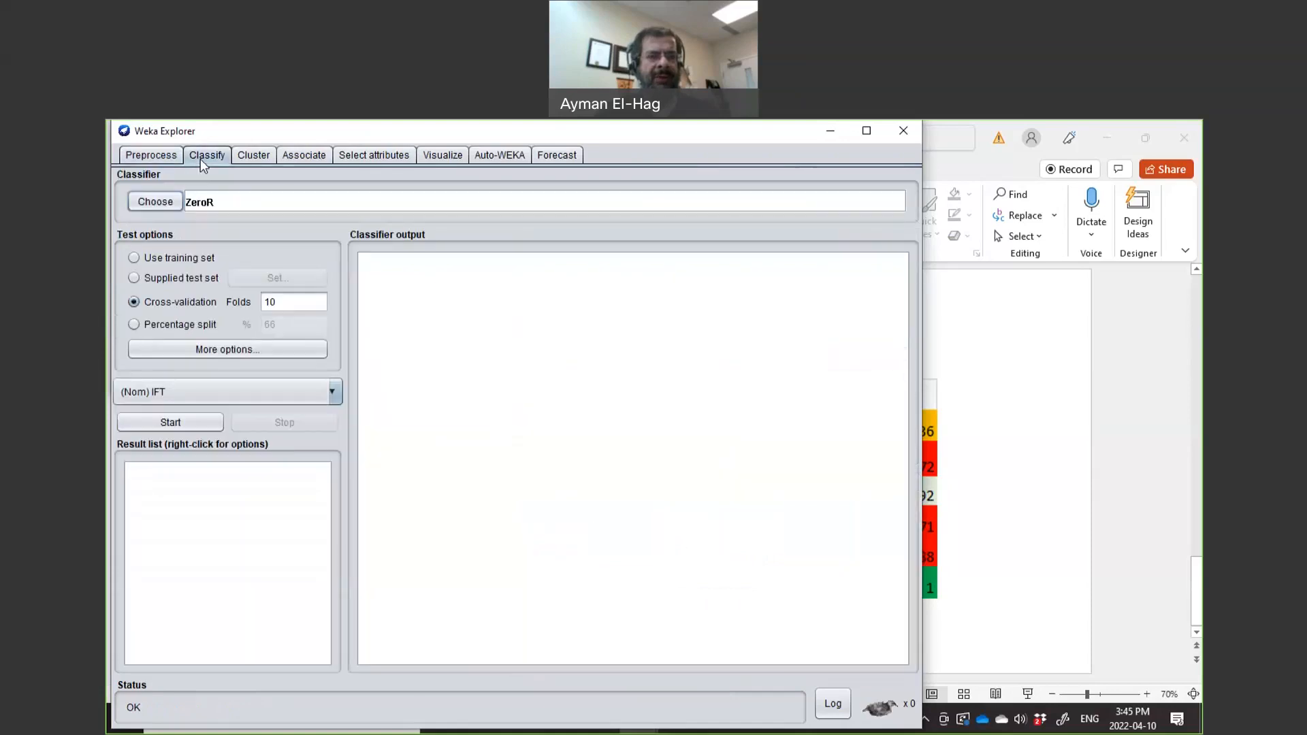
click(166, 201)
click(161, 313)
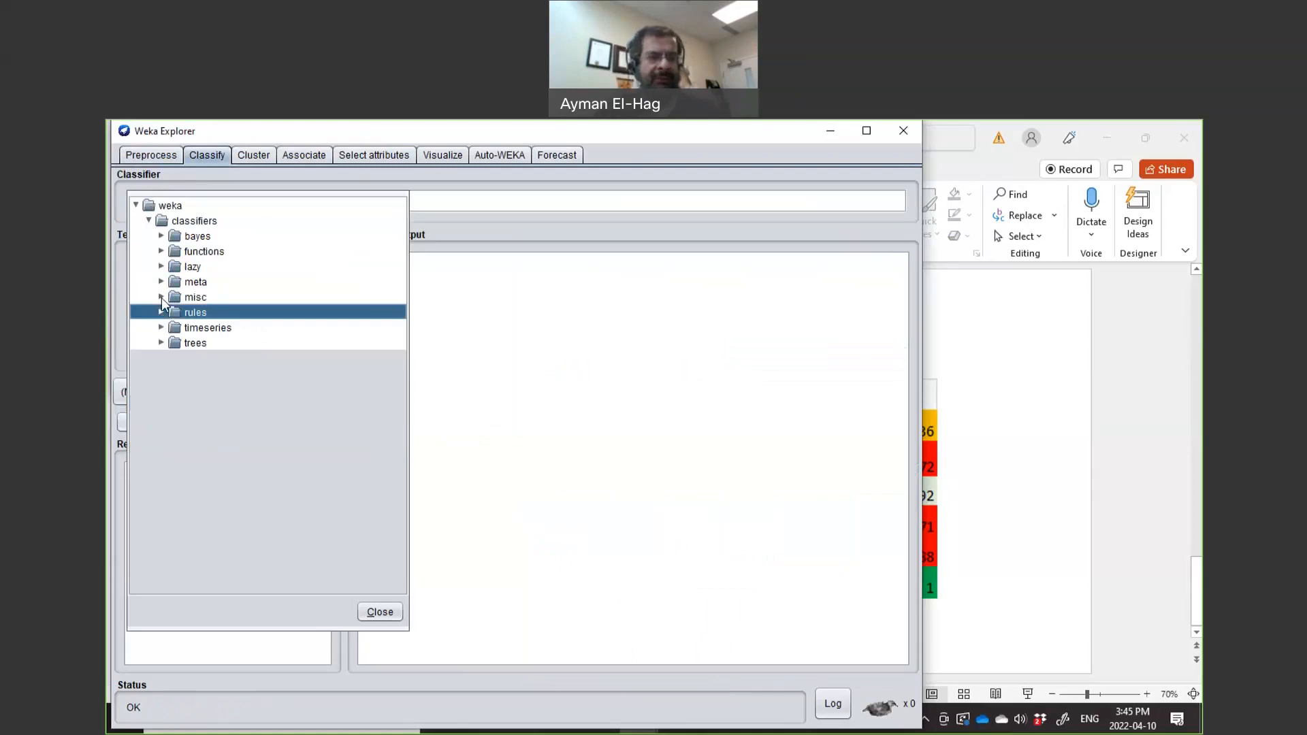
click(161, 266)
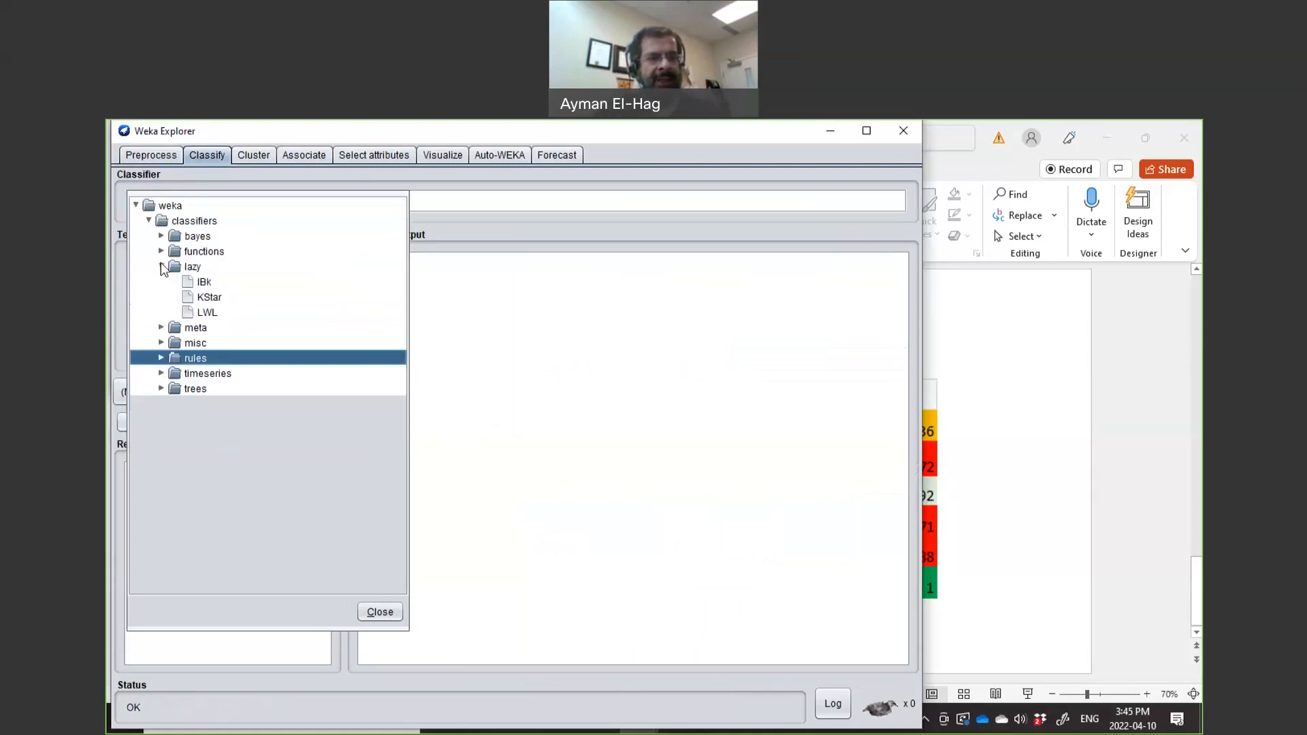
click(194, 281)
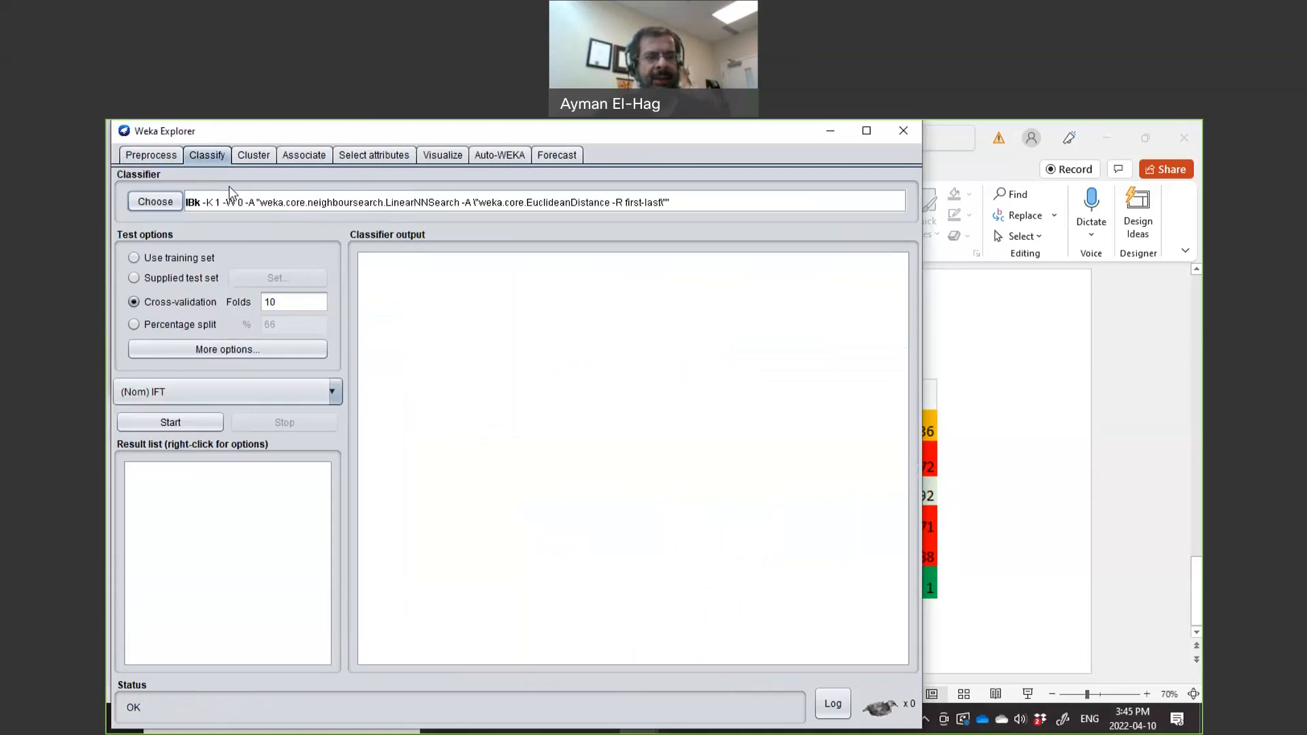
Set the IBk classifier's KNN to 5 and run it with 10-fold cross-validation on the IFT class
click(227, 207)
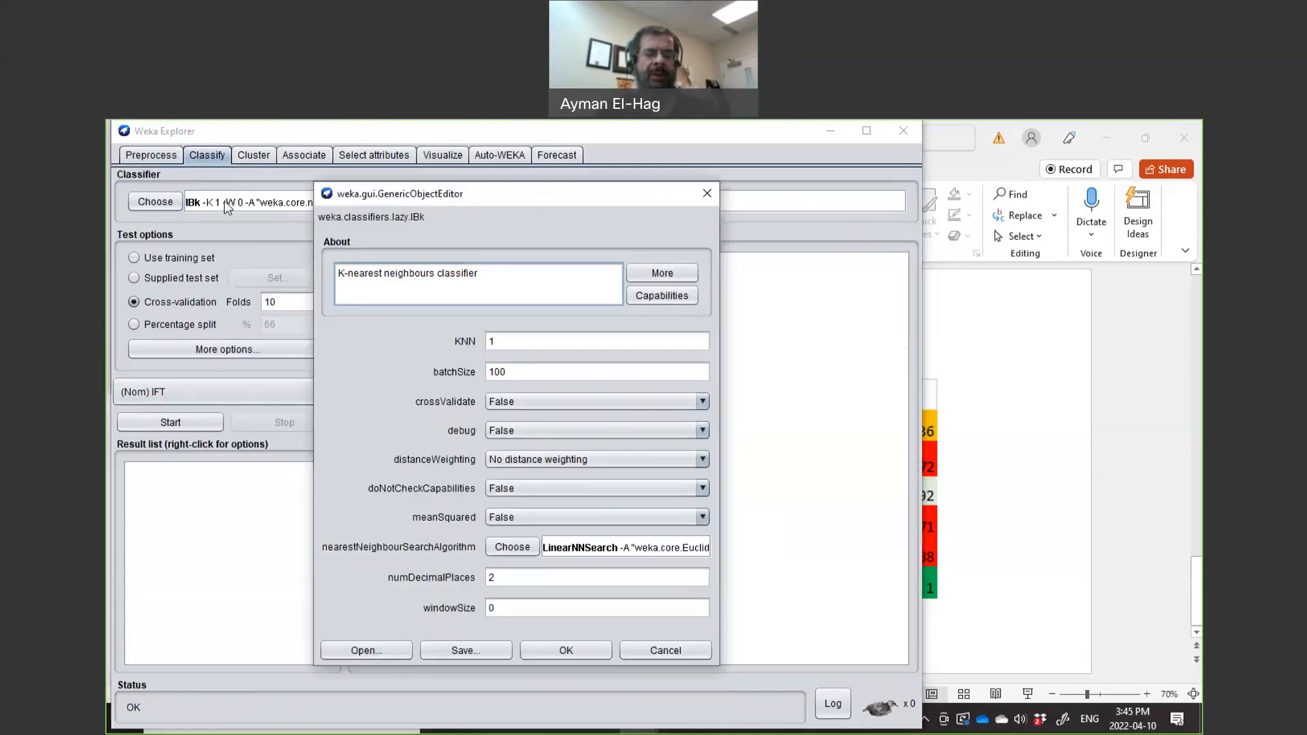
drag(528, 342, 454, 345)
text(5)
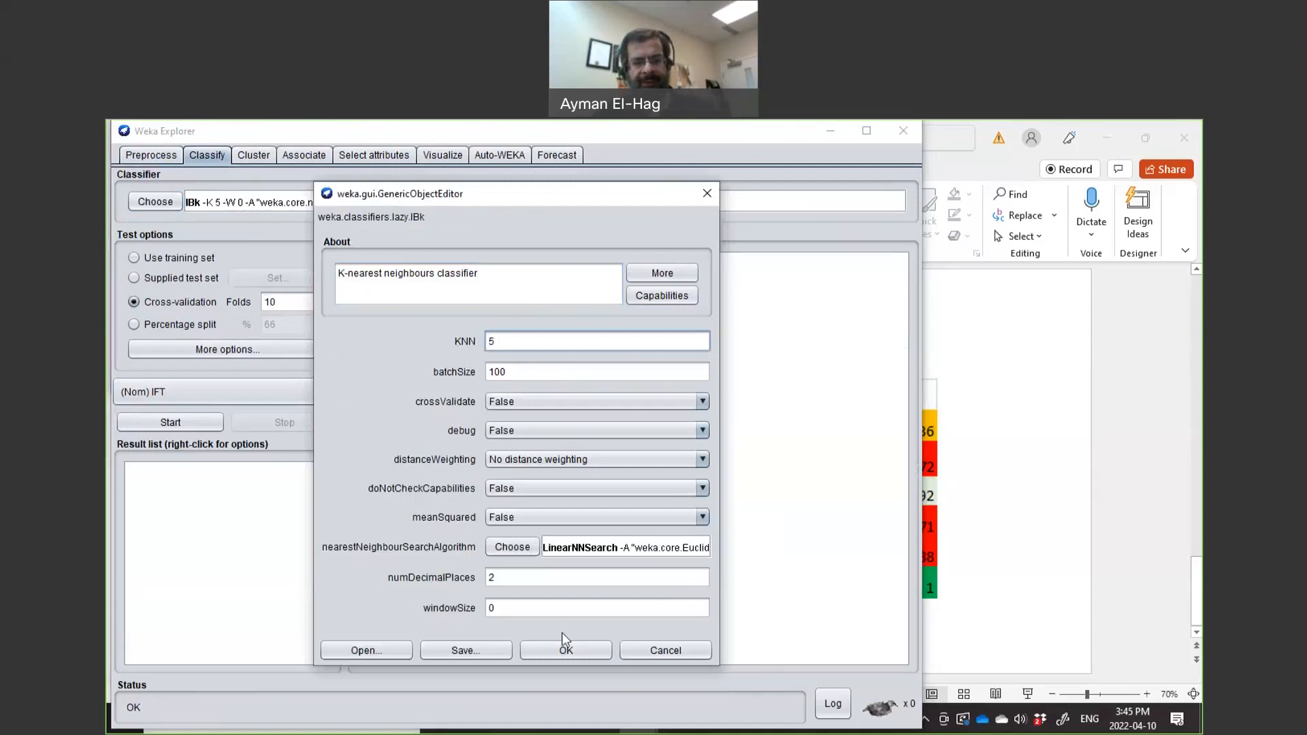
click(565, 650)
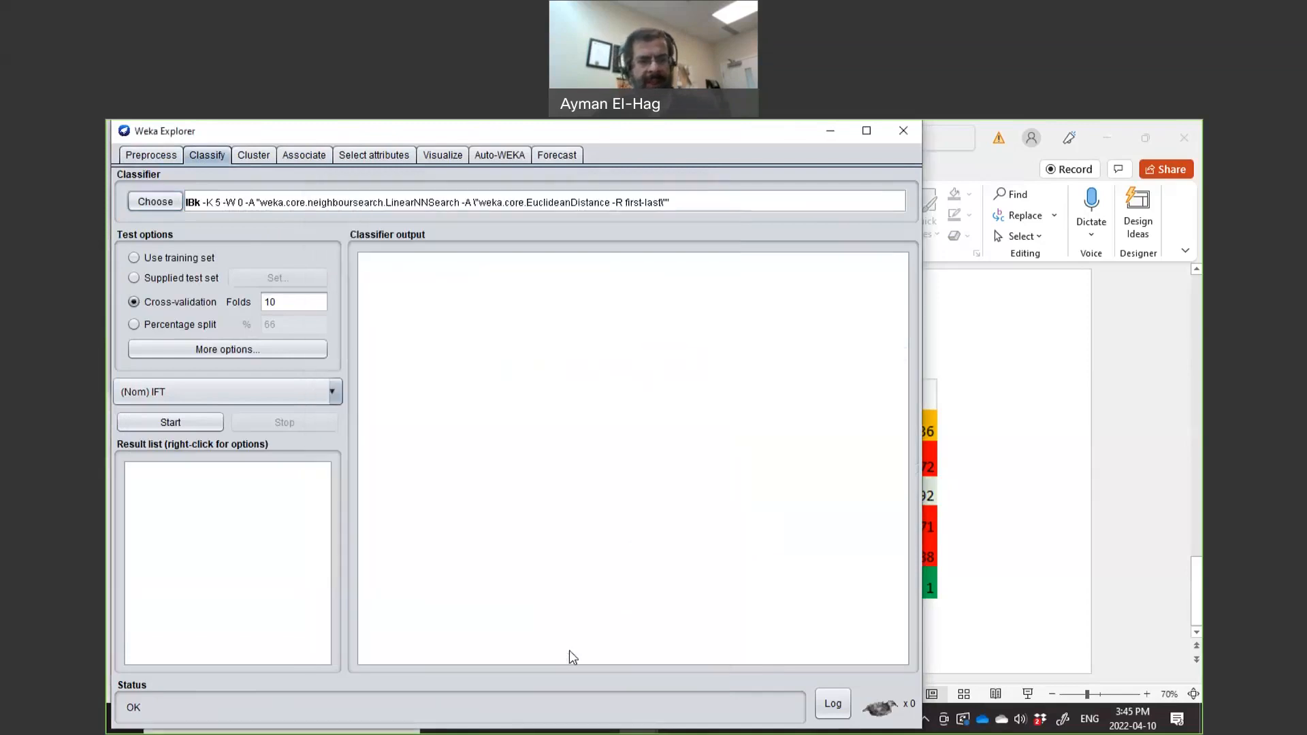
click(204, 423)
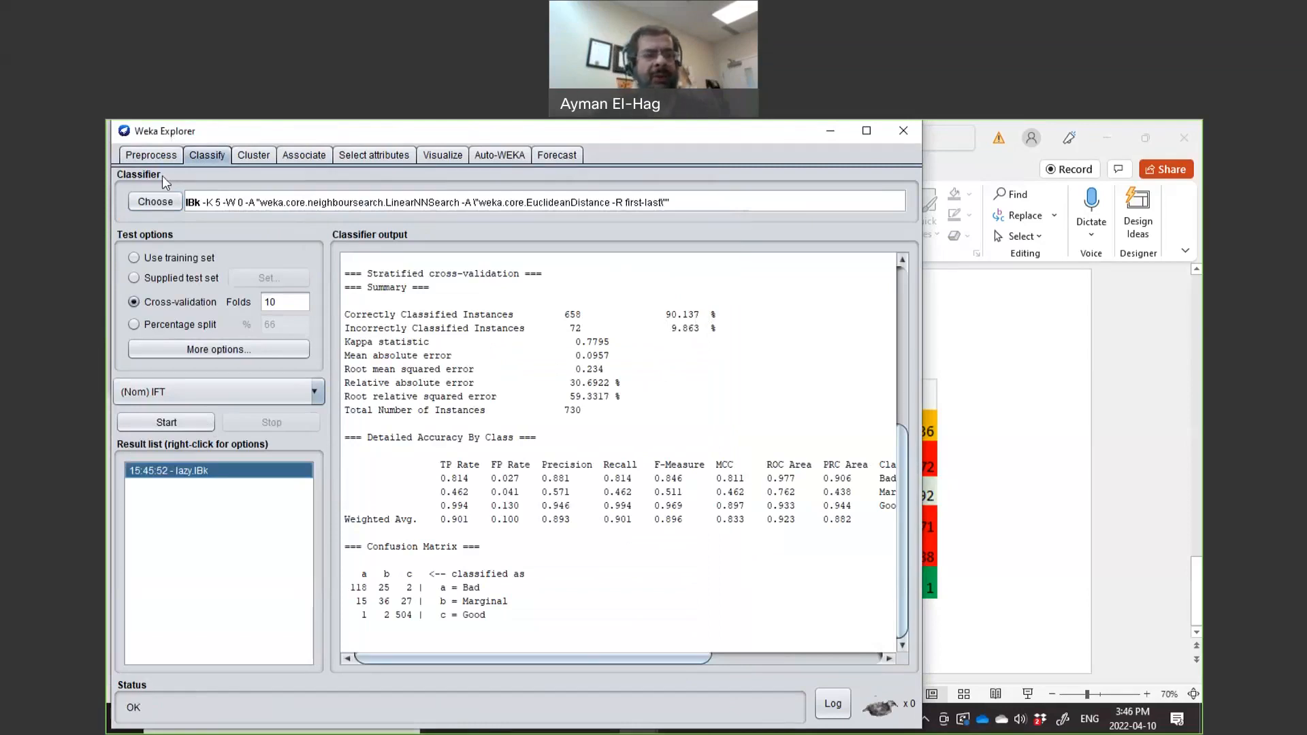
Remove the BDV attribute from the dataset and rerun the IBk classification
click(152, 156)
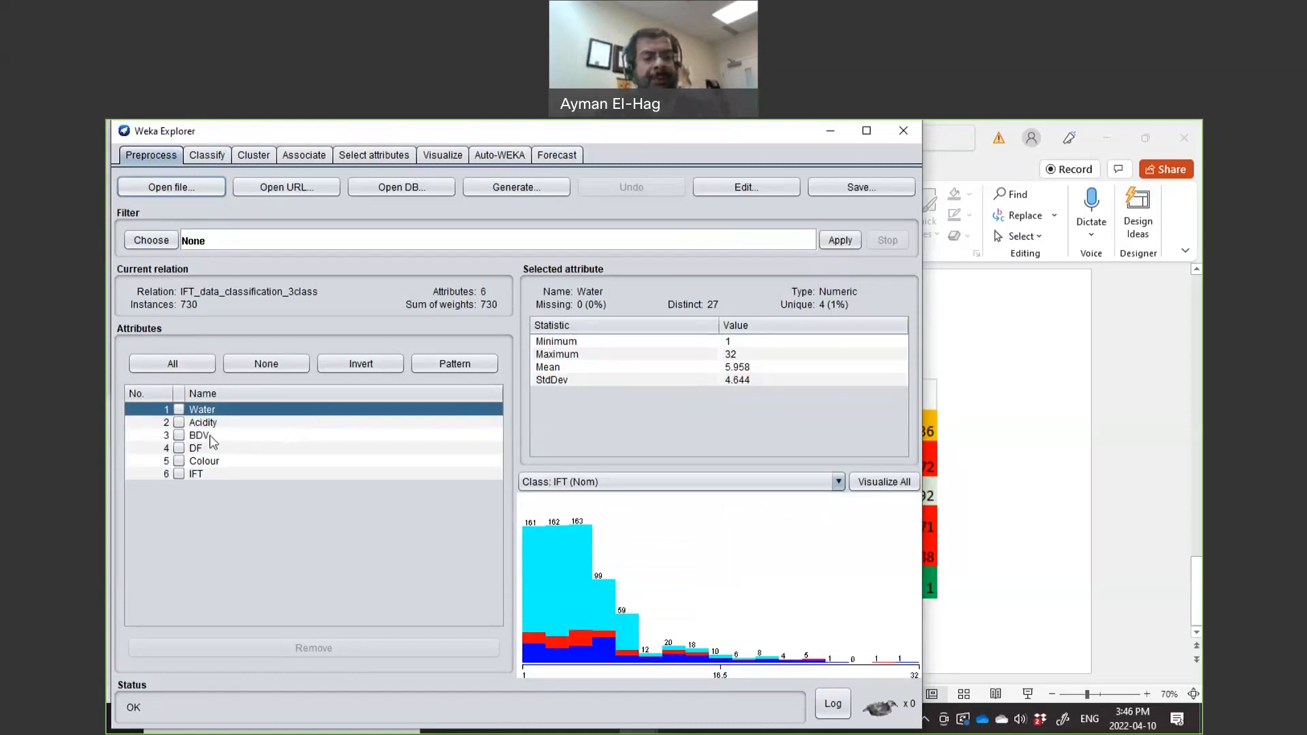
click(180, 436)
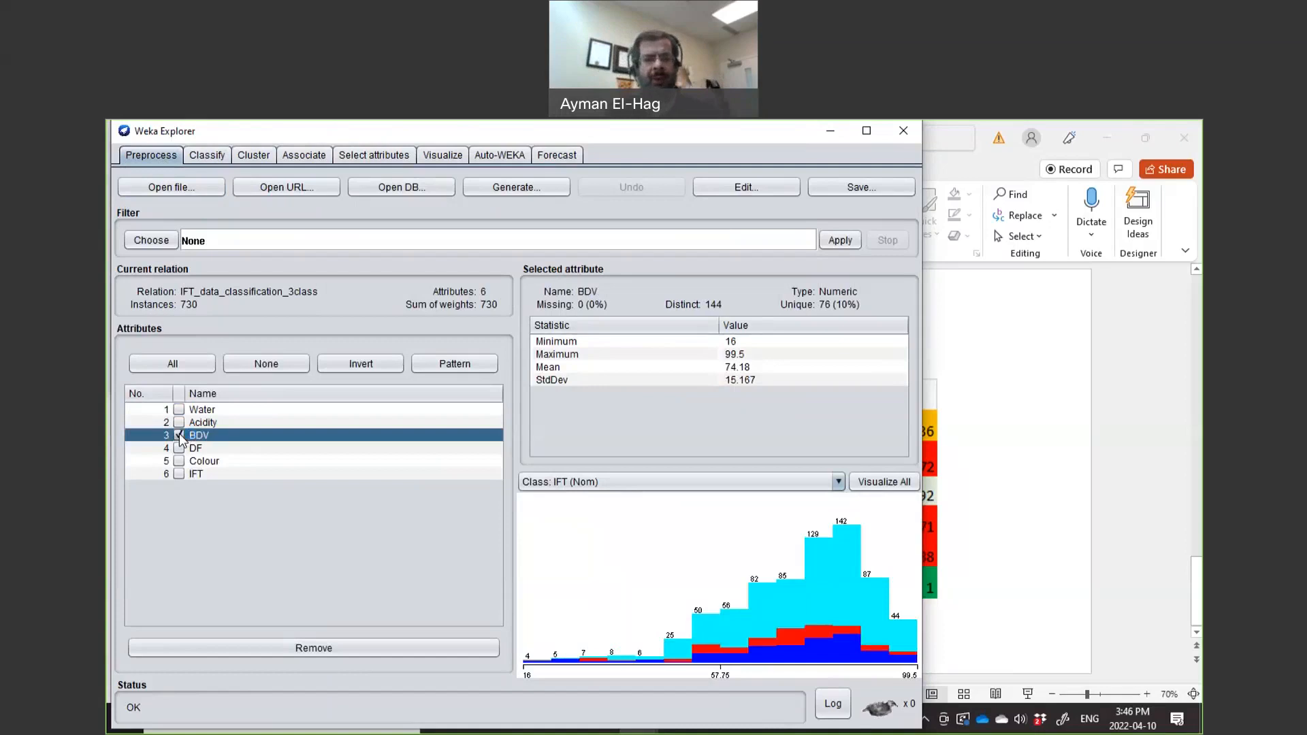
click(297, 652)
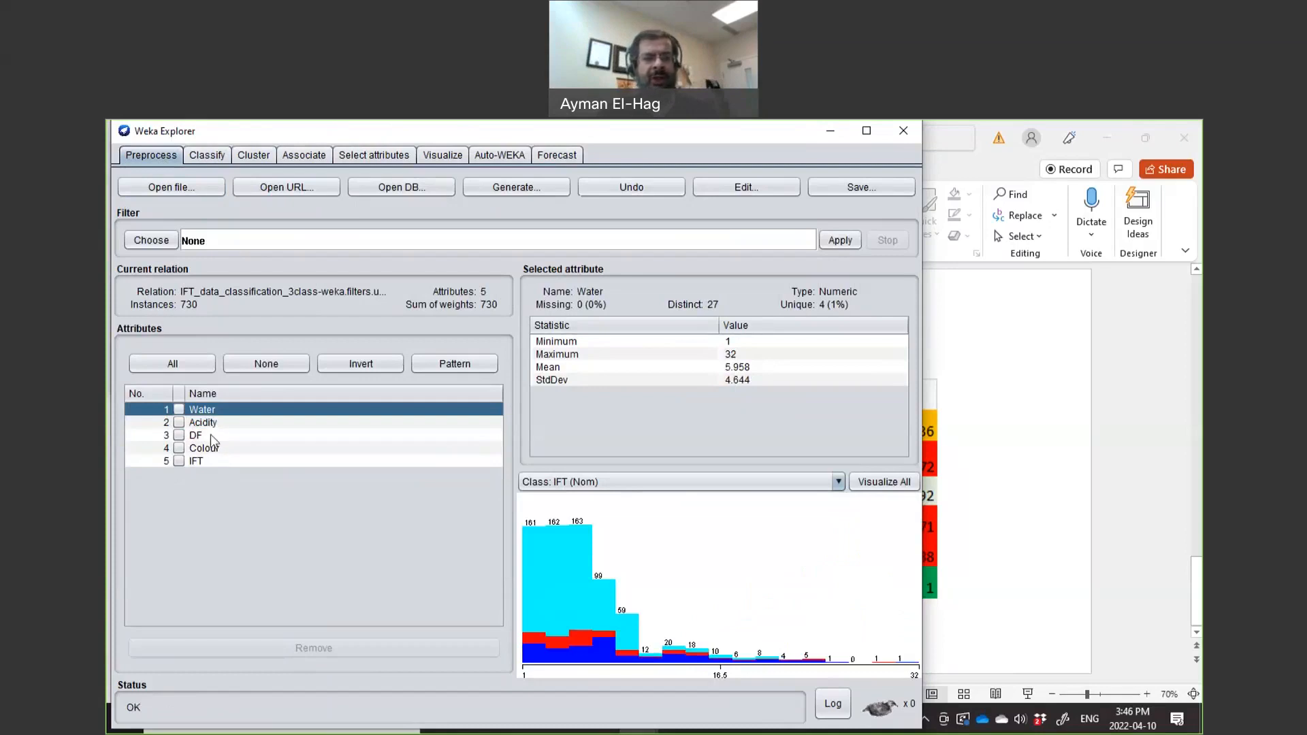
click(208, 155)
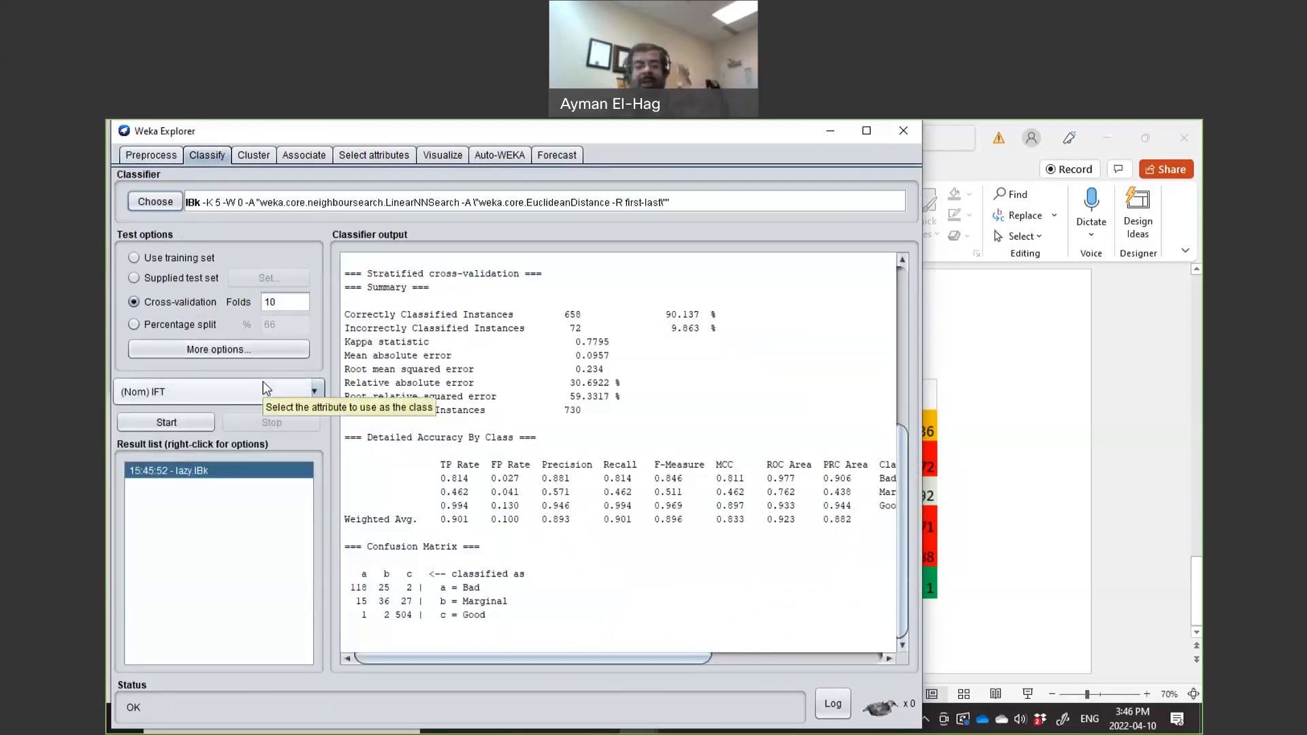
click(198, 425)
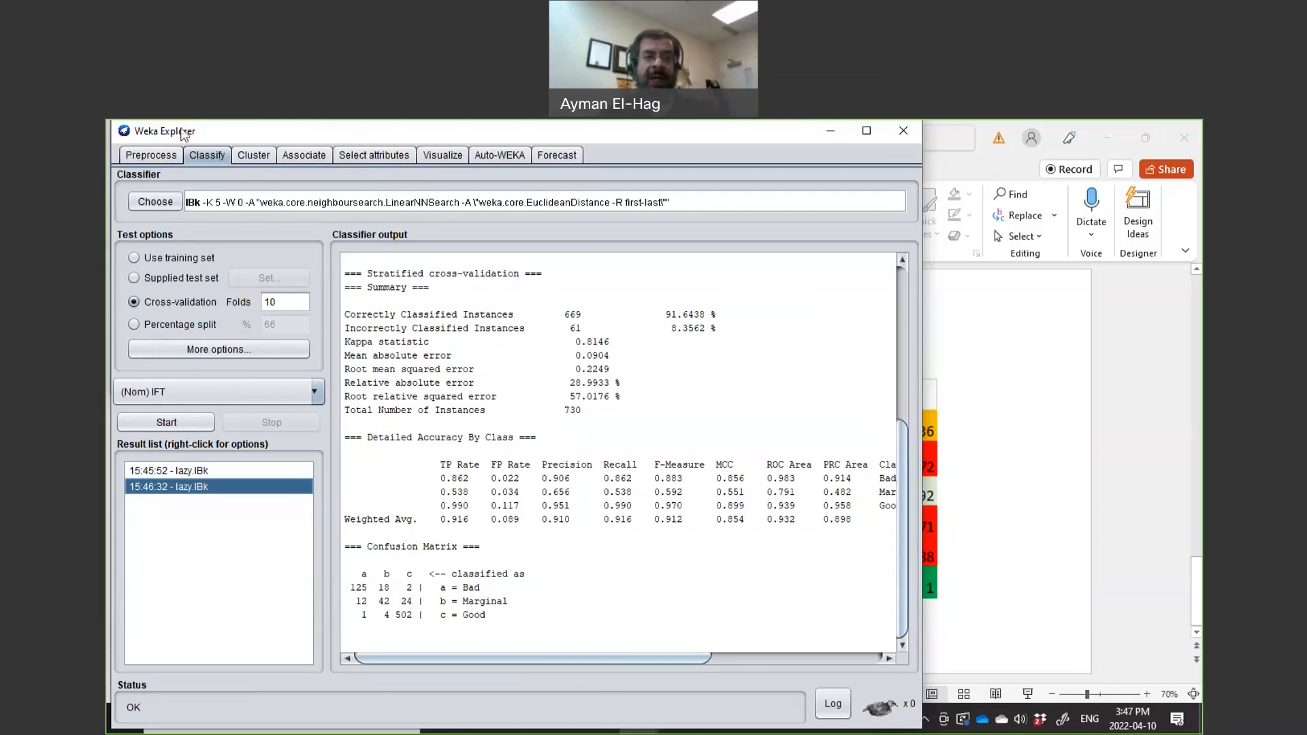
Undo the BDV removal and remove the Water and BDV attributes together
click(140, 153)
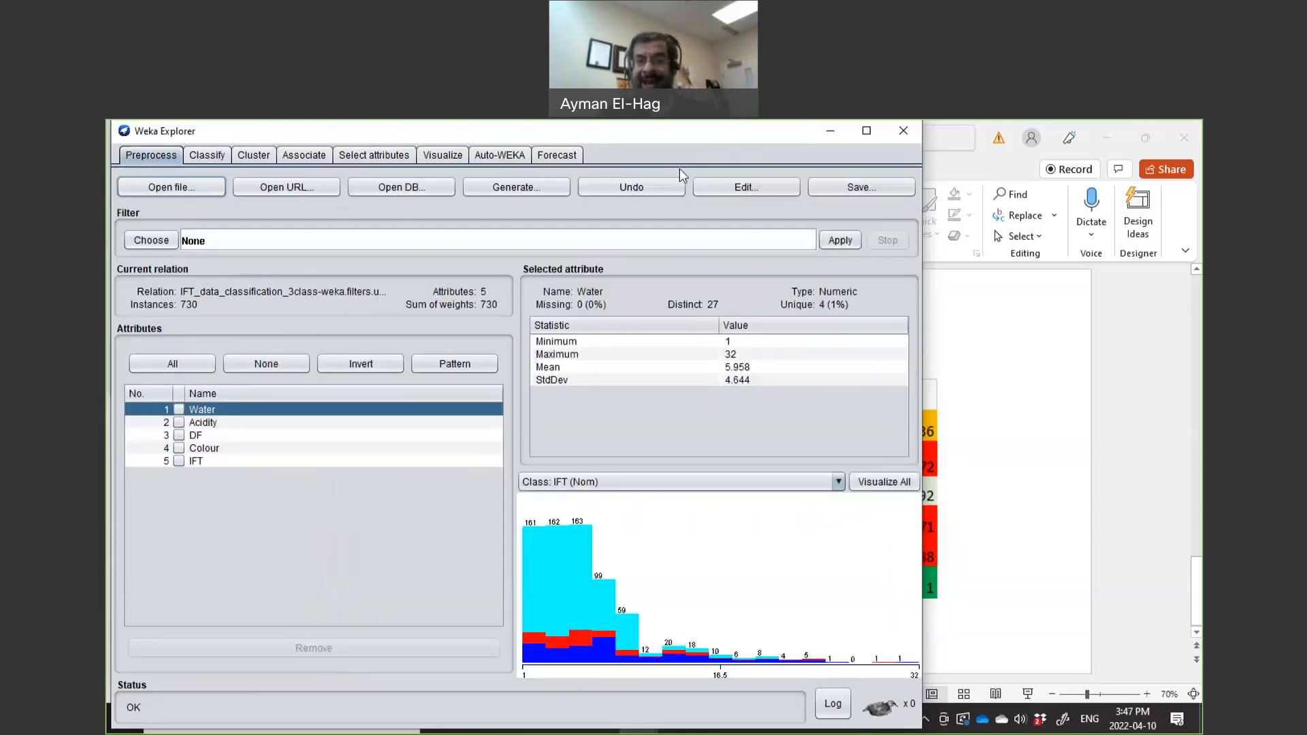
click(673, 189)
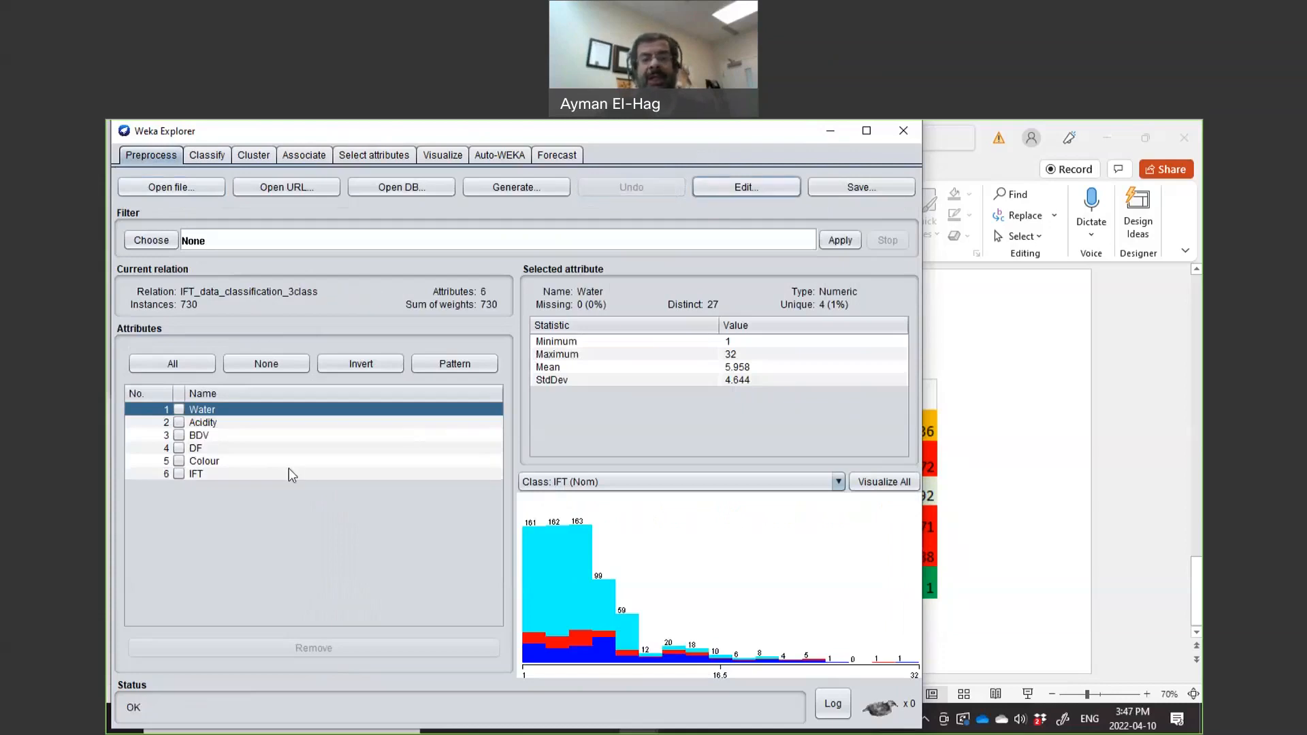
click(178, 437)
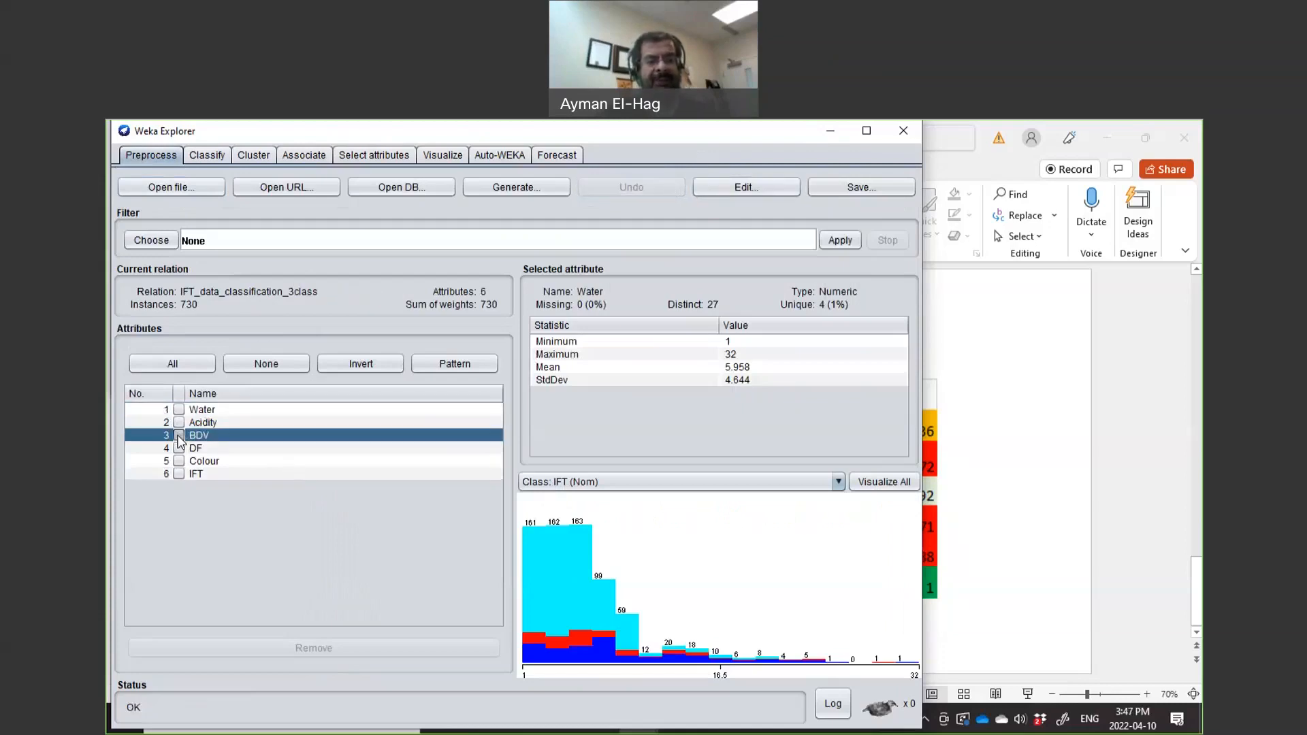
click(179, 411)
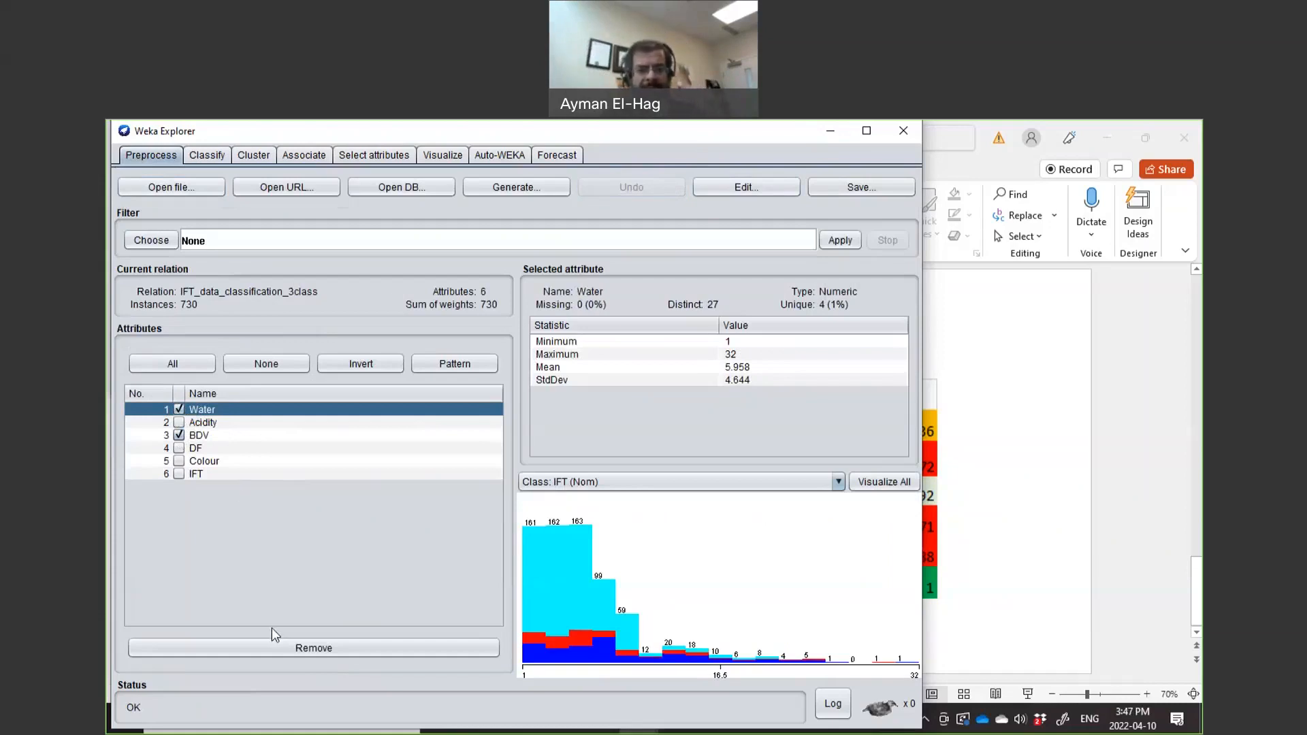
click(284, 648)
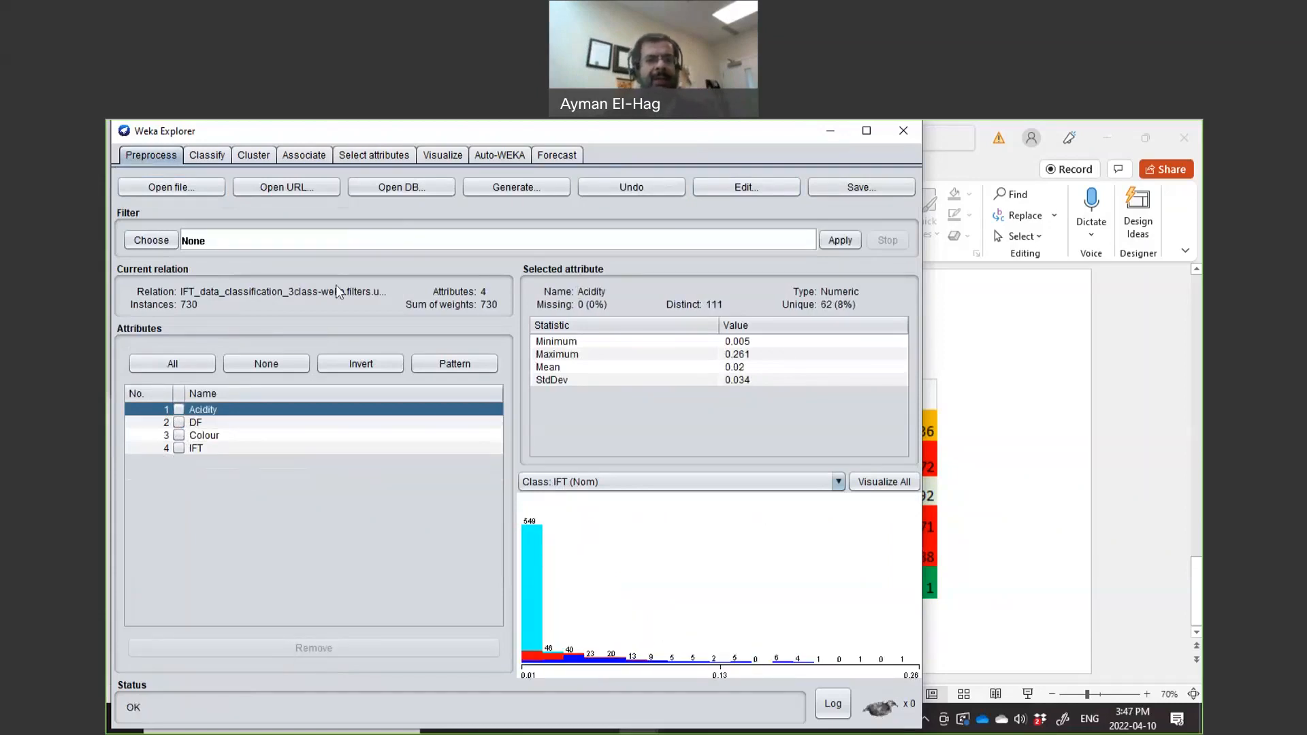
Rerun the IBk classifier with 10-fold cross-validation on the dataset without Water and BDV
click(207, 155)
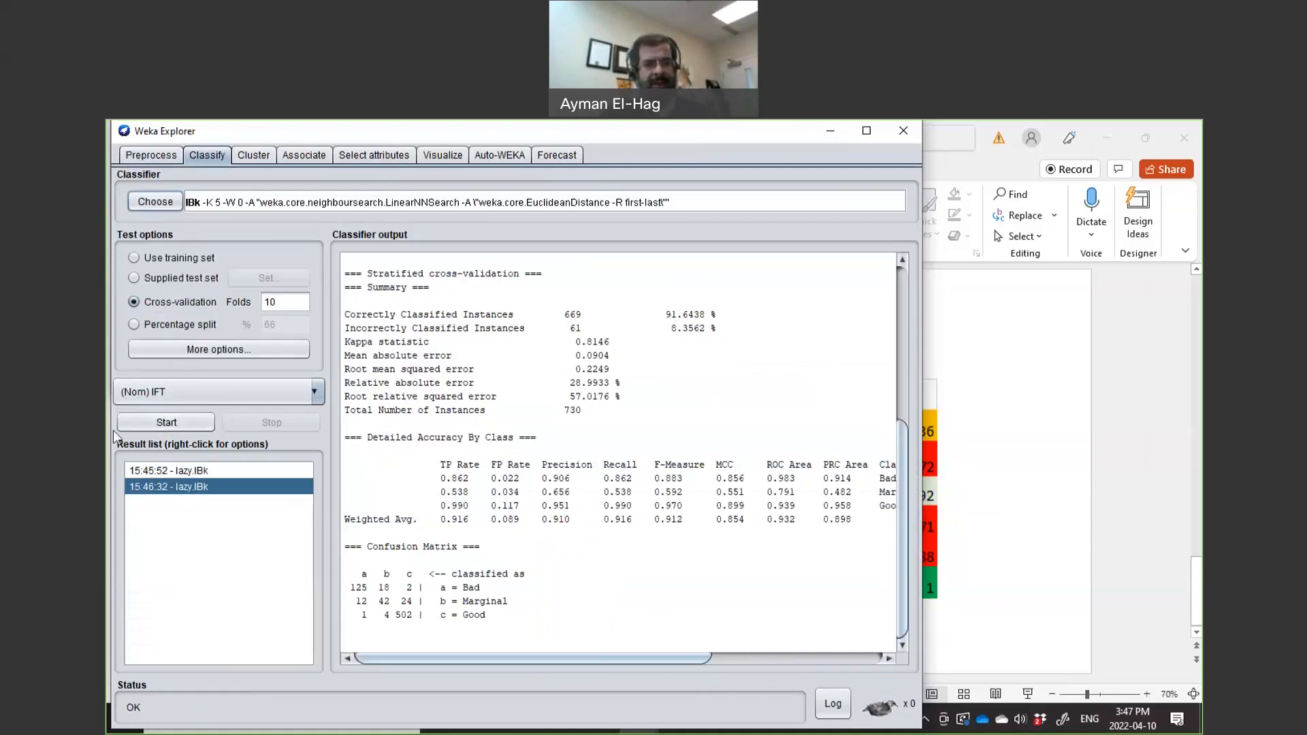
click(135, 424)
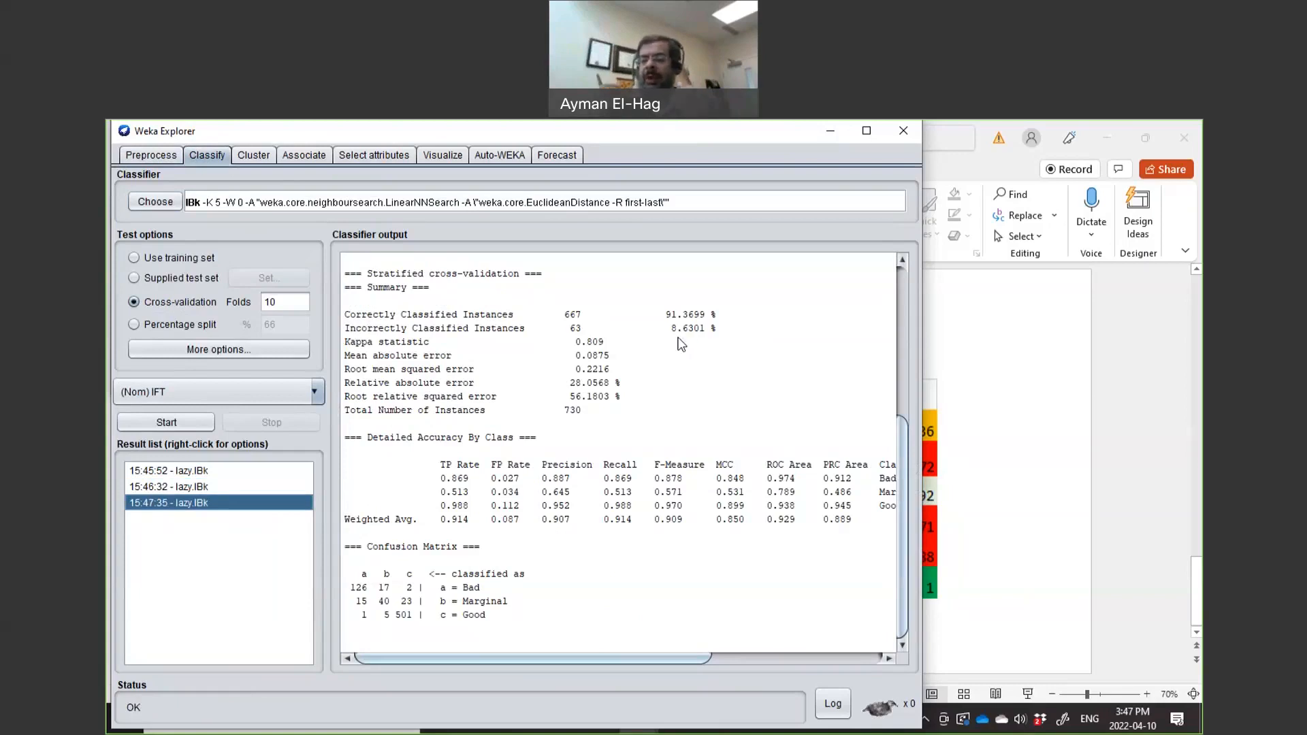
Undo the removal of Water and BDV, and remove only the Colour attribute
click(169, 157)
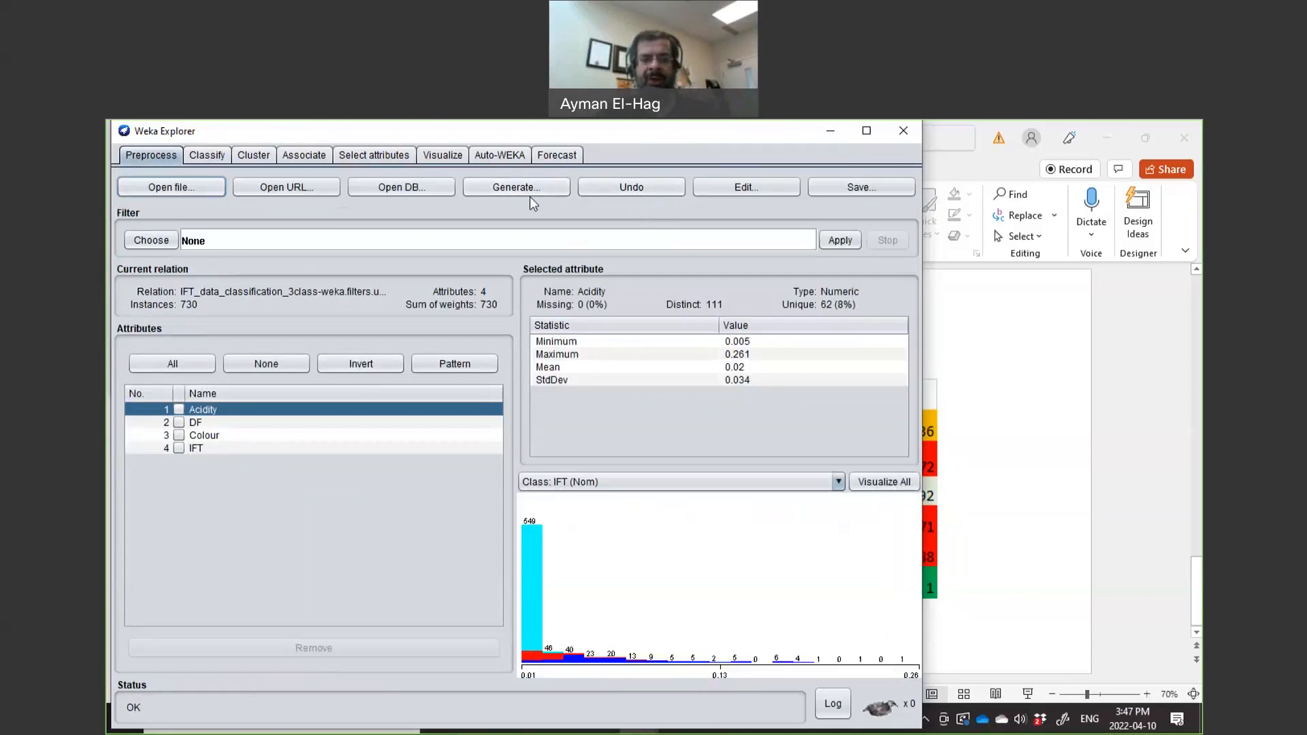
click(591, 186)
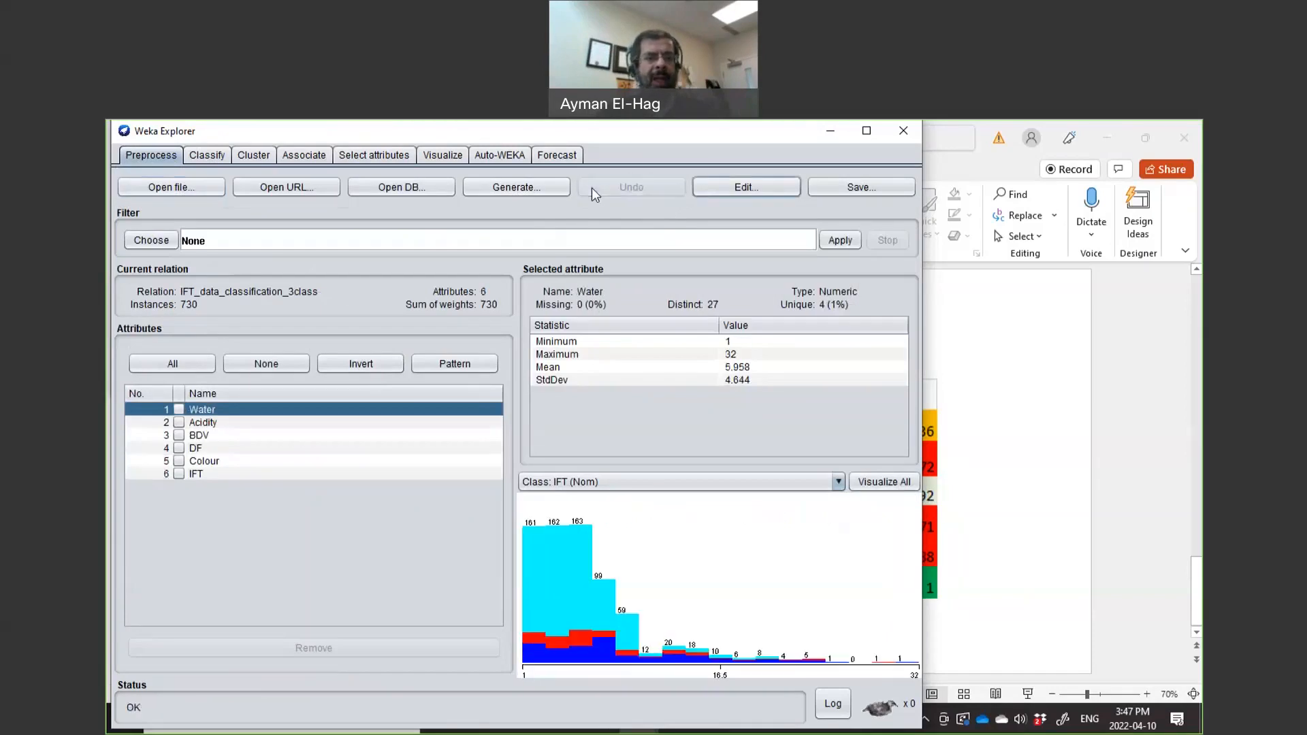
click(176, 463)
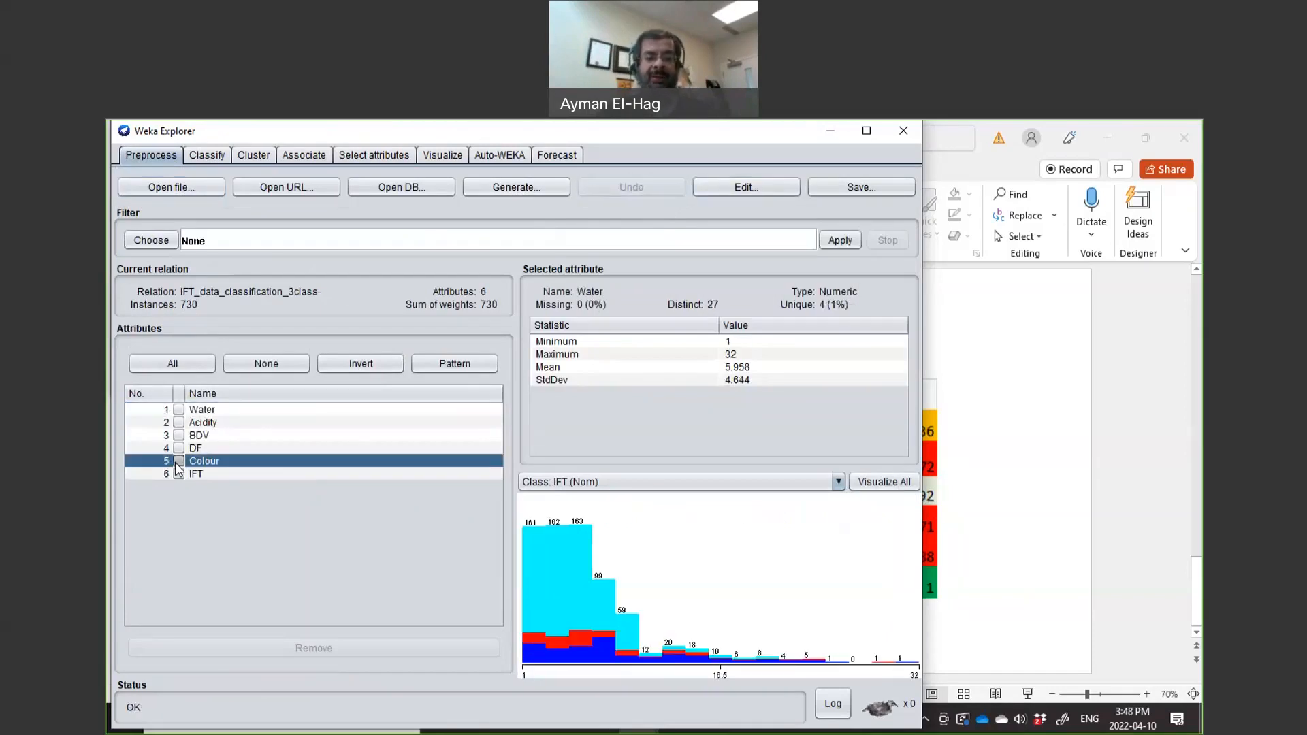
click(259, 646)
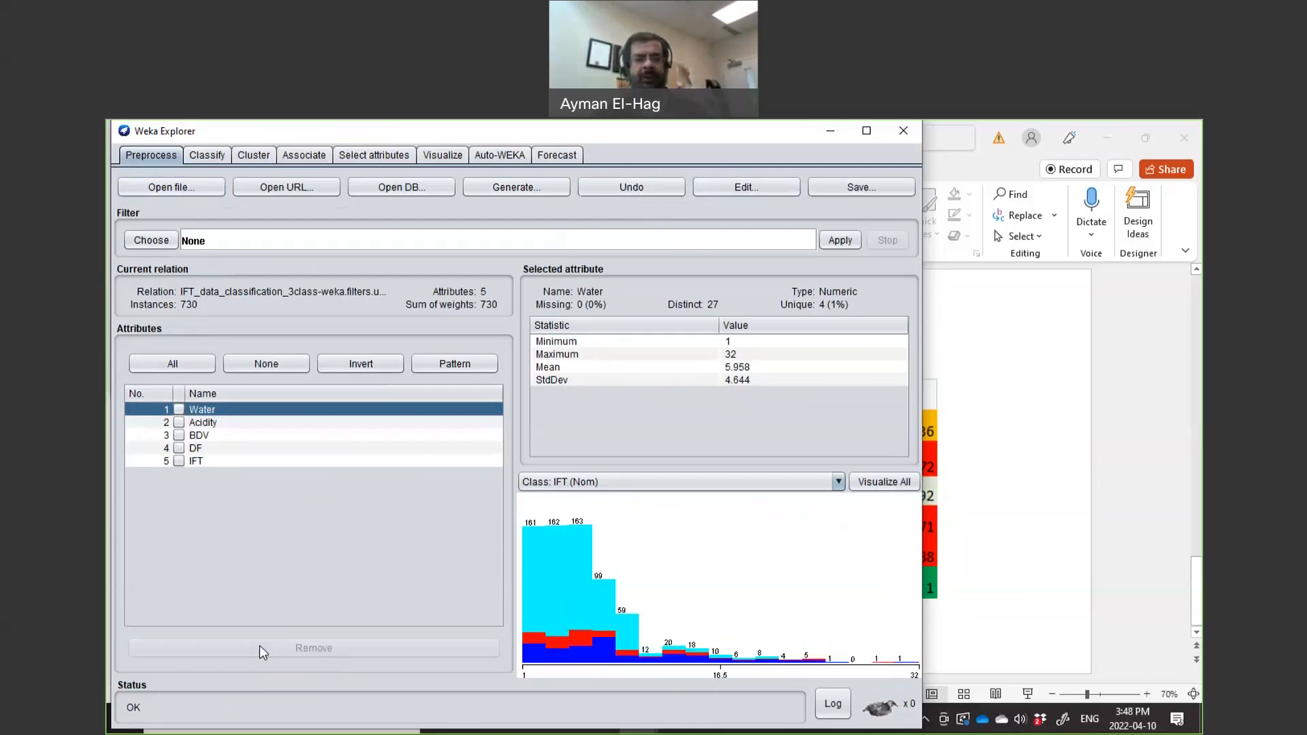
Rerun the IBk classification without Colour and switch to the Correlation matrix slide in PowerPoint
click(207, 155)
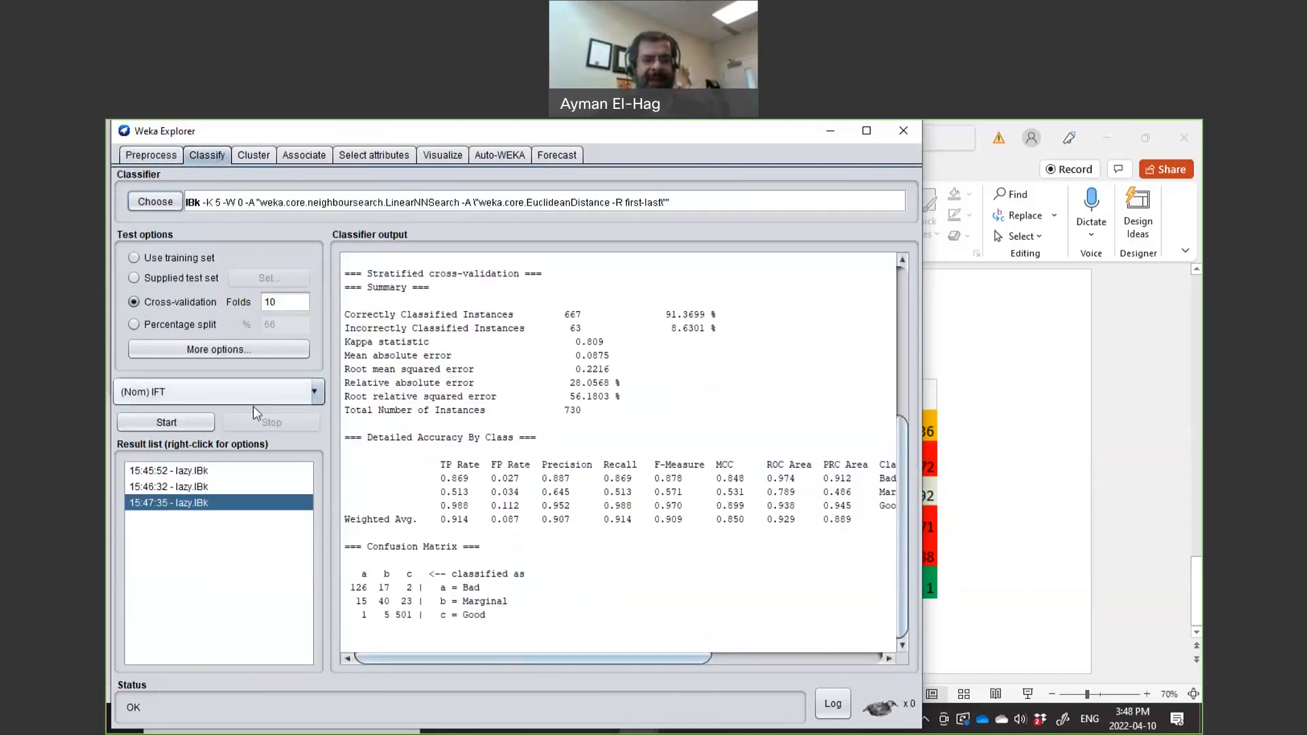
click(211, 421)
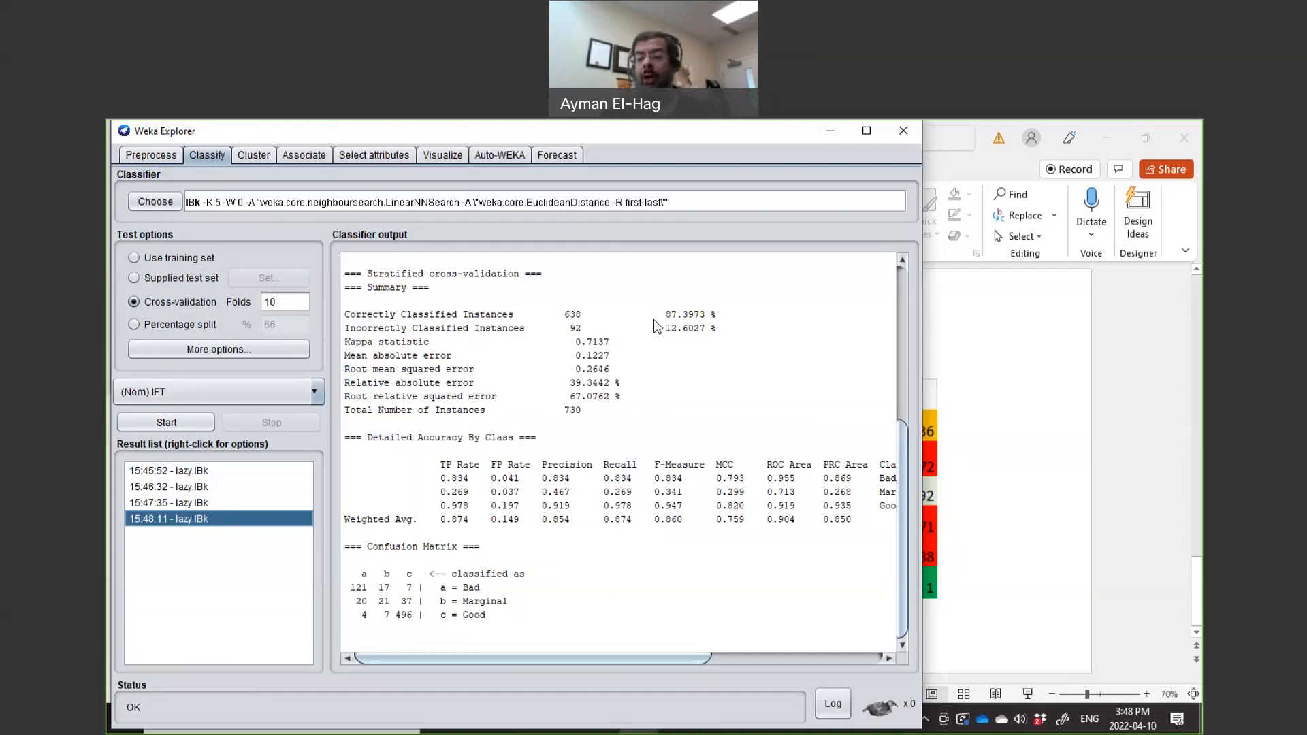
click(974, 408)
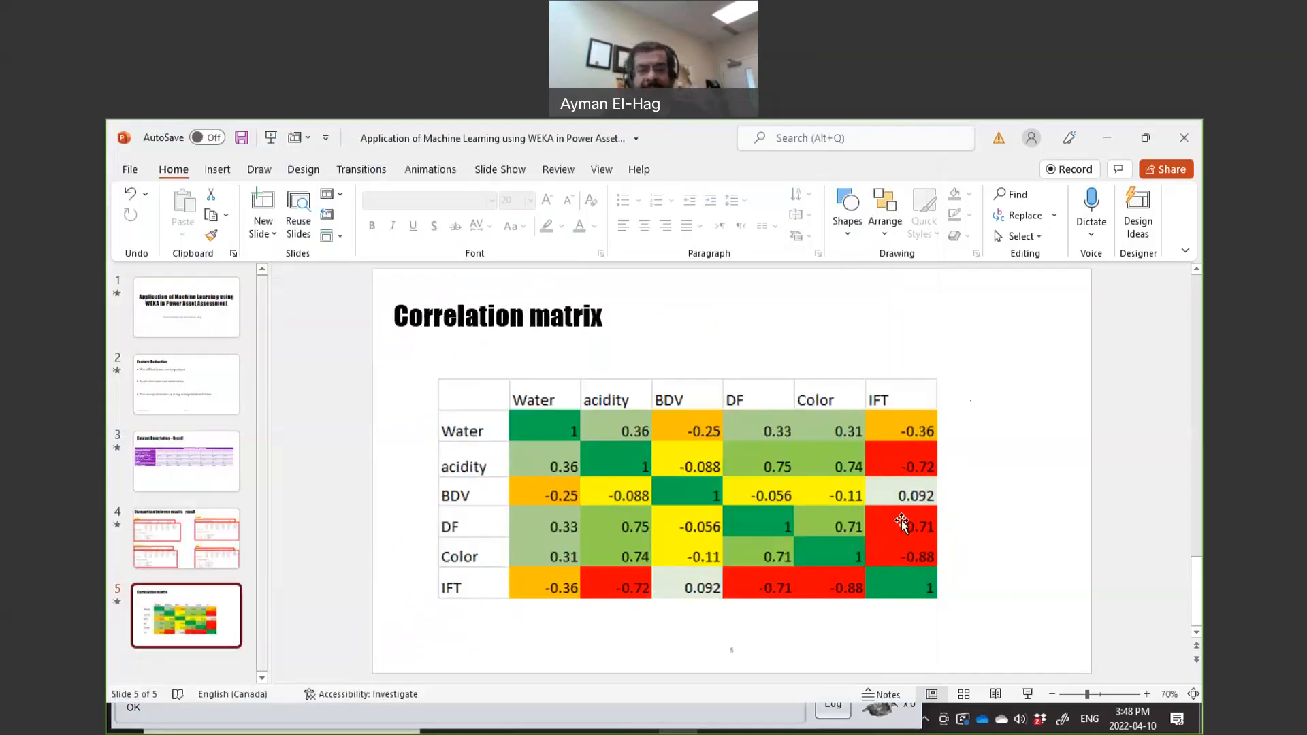